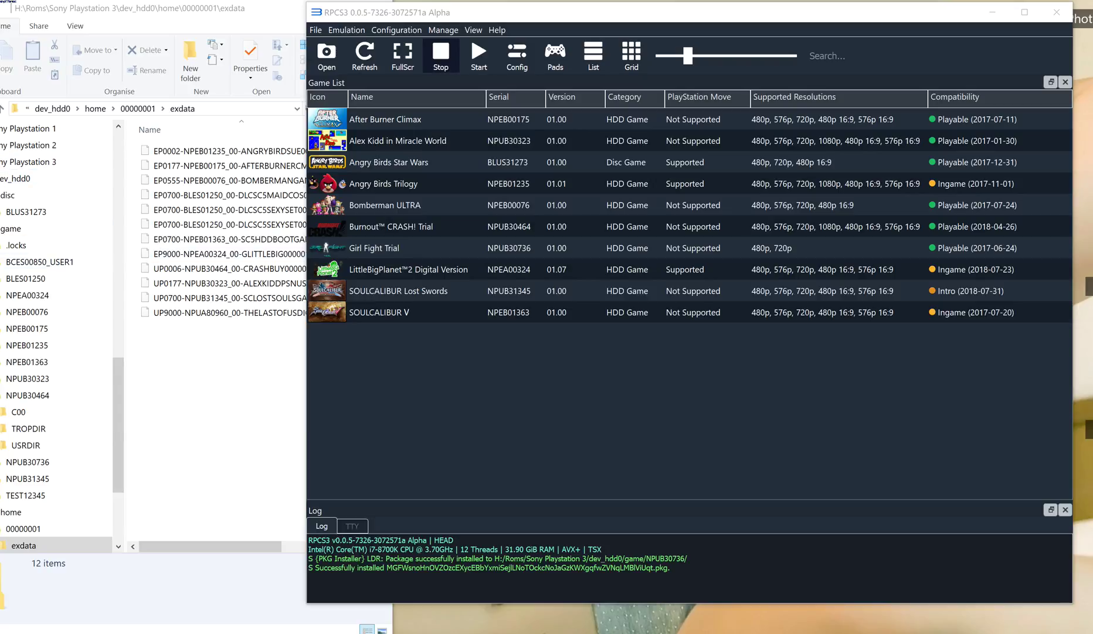
Step: Check the NPEB01235 game folder and exdata licences, then bring up the EDAT Rebuilder folder and RPCS3
click(35, 345)
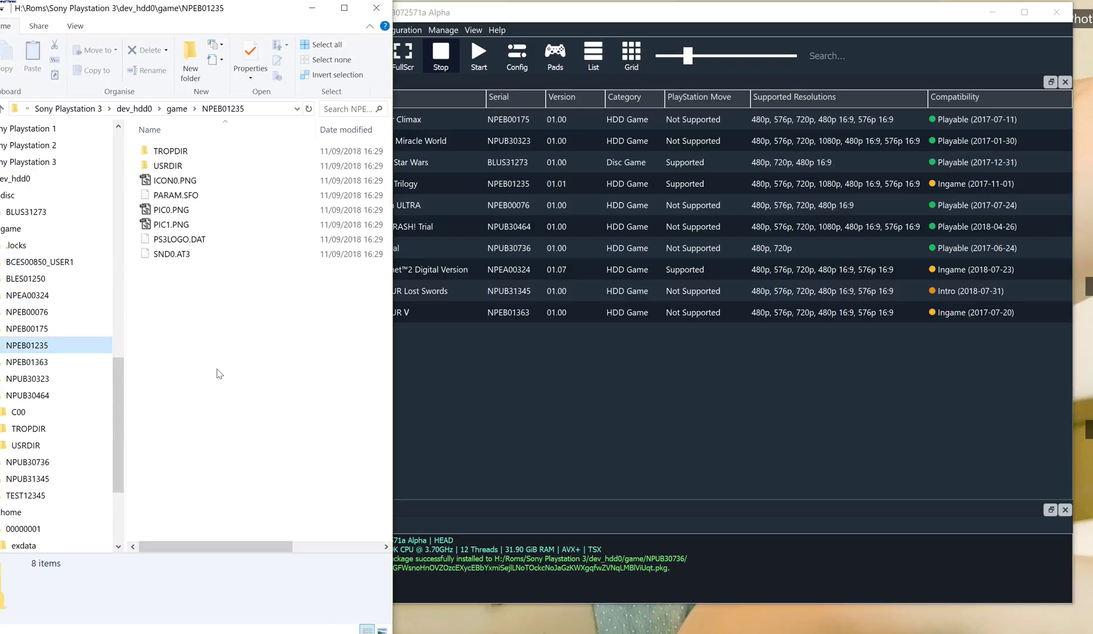
key(alt+Left)
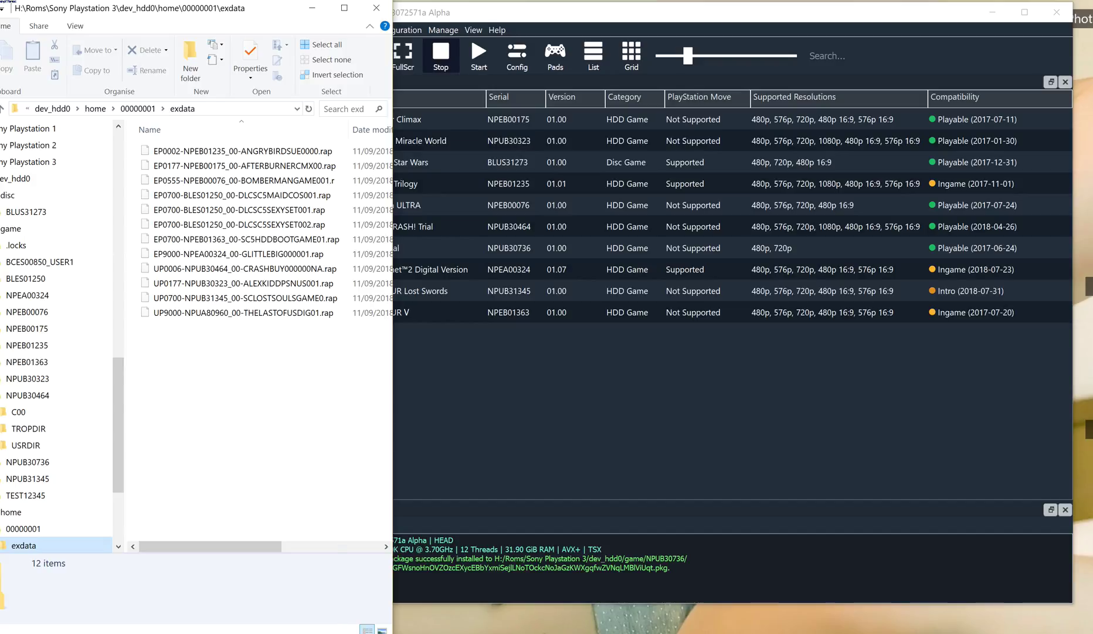
key(alt+Tab)
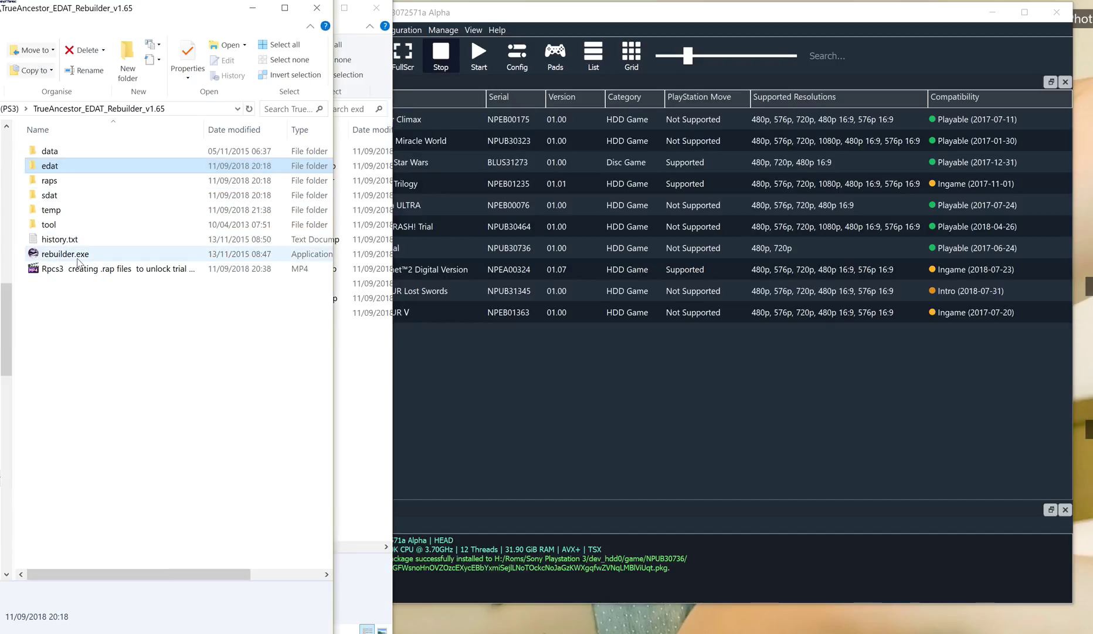
click(529, 409)
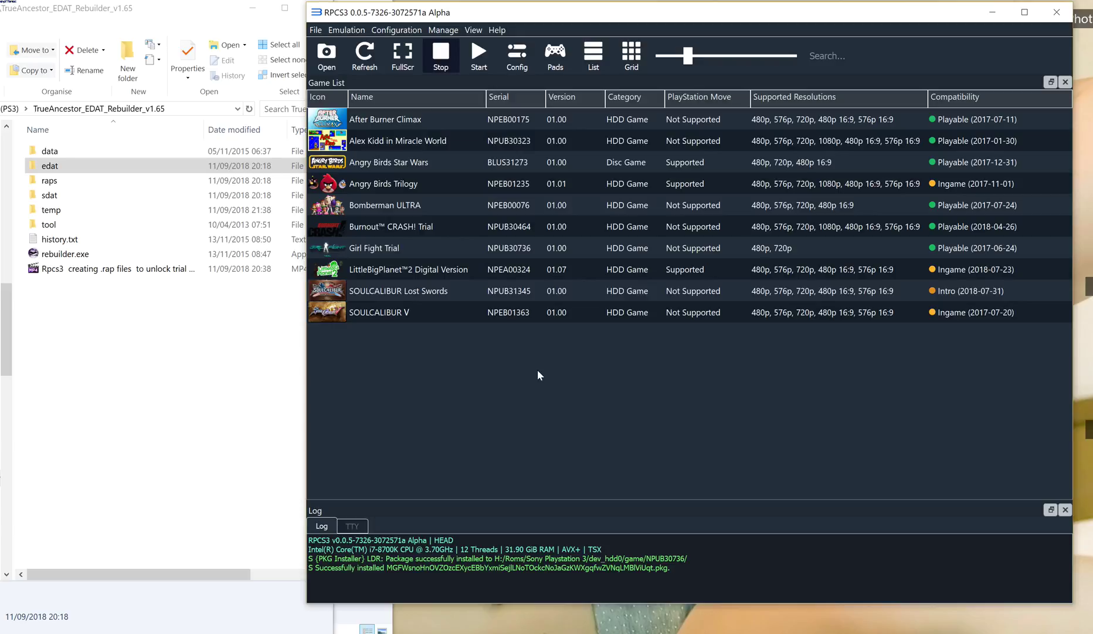
Step: Open Girl Fight Trial's install folder from RPCS3 and enter its C00 folder
click(387, 251)
right_click(387, 247)
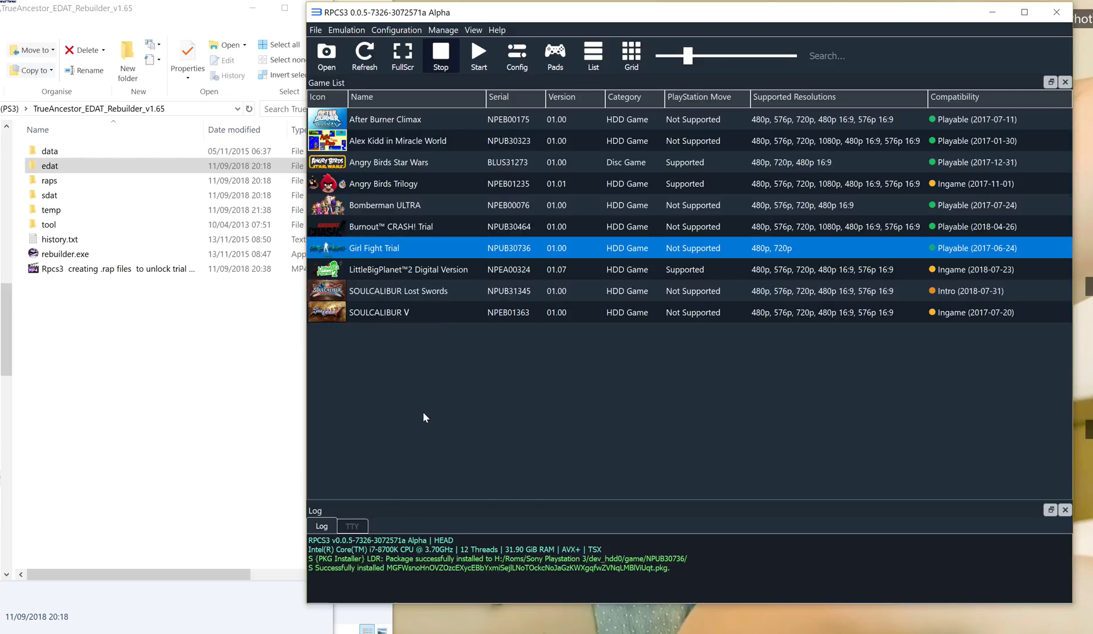
click(423, 410)
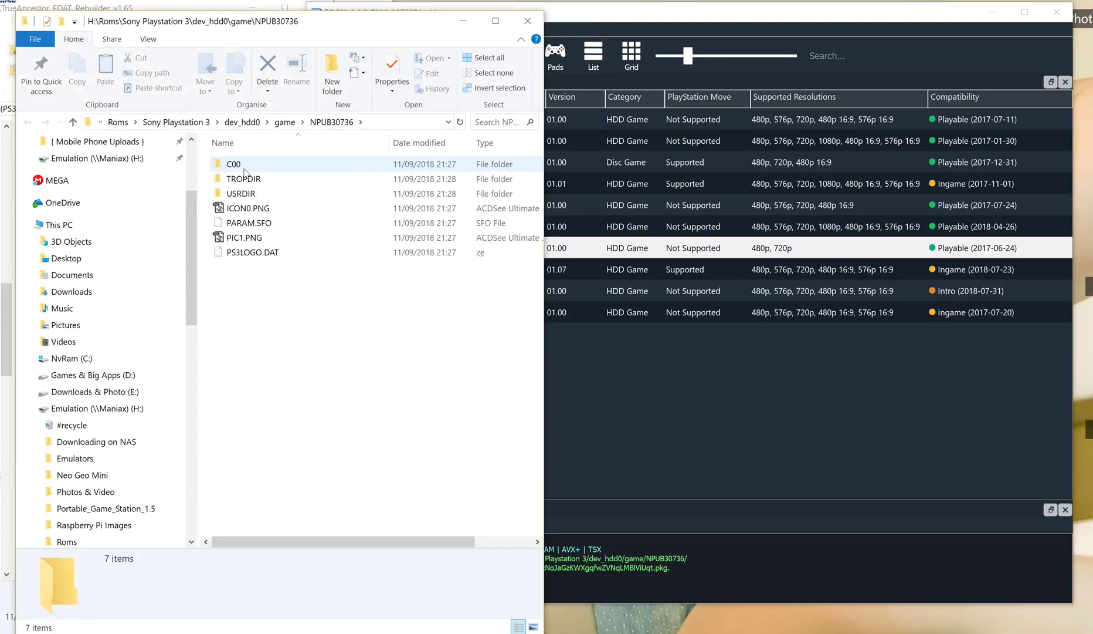
double_click(244, 167)
Step: Open PARAM.SFO with EditPad Lite without making it the default .SFO app
click(242, 181)
right_click(243, 181)
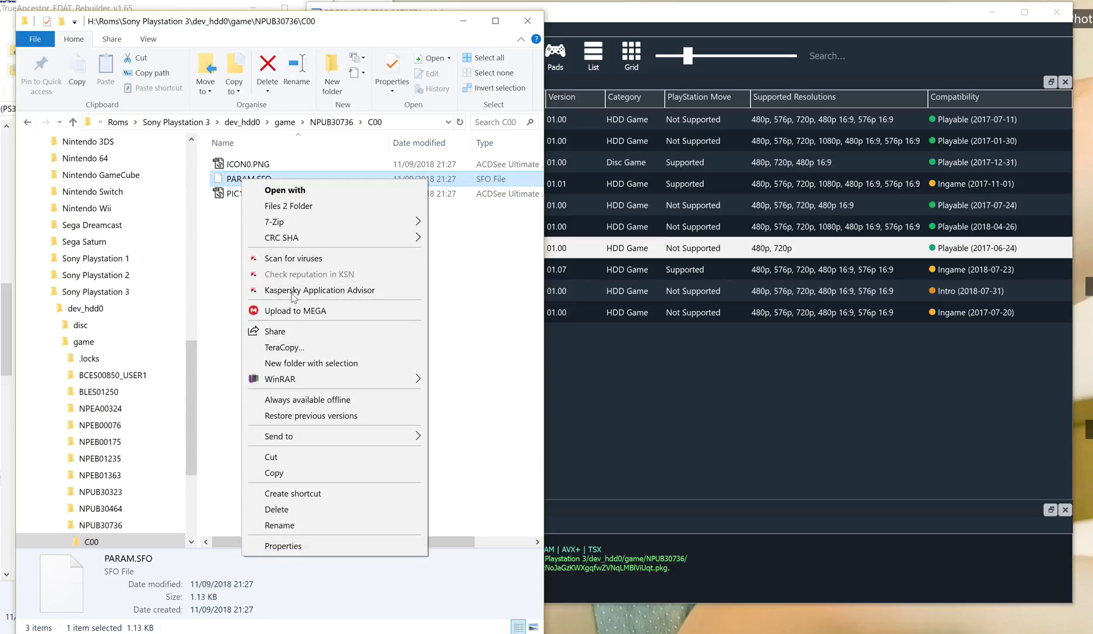
click(303, 192)
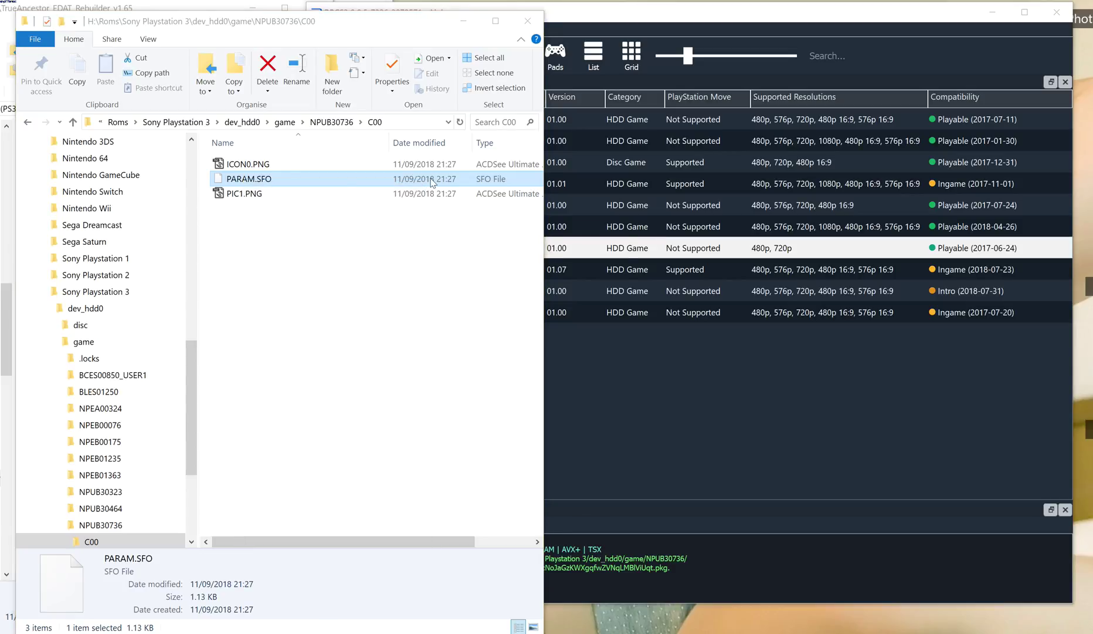
click(384, 281)
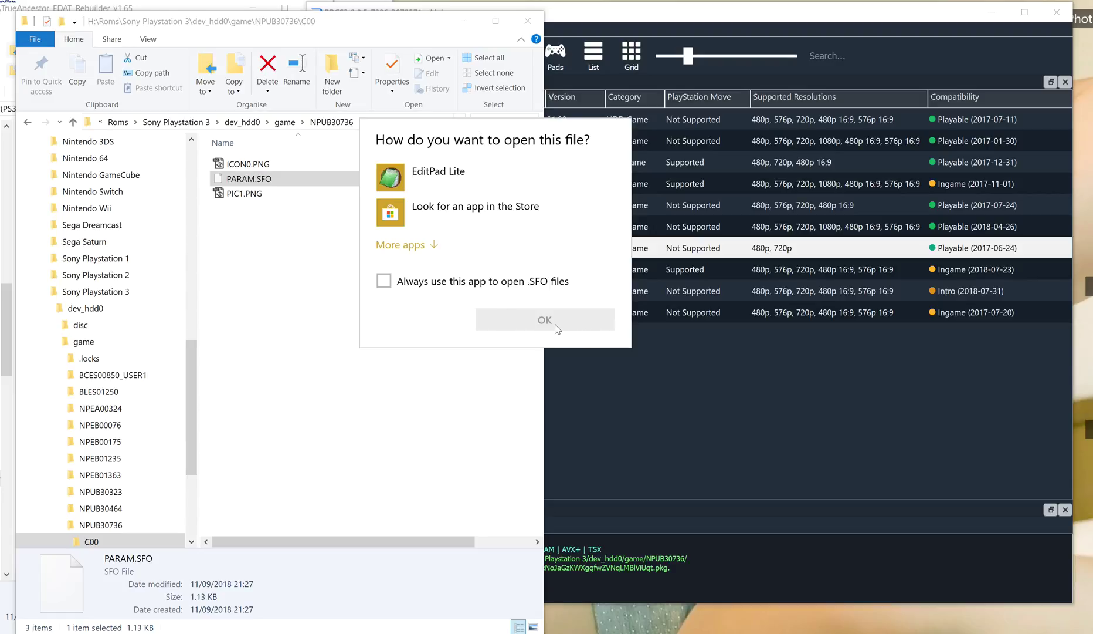
click(410, 176)
Step: Show PARAM.SFO in EditPad Lite with word wrap and mark the line-5 content ID, undoing a stray 1
click(541, 318)
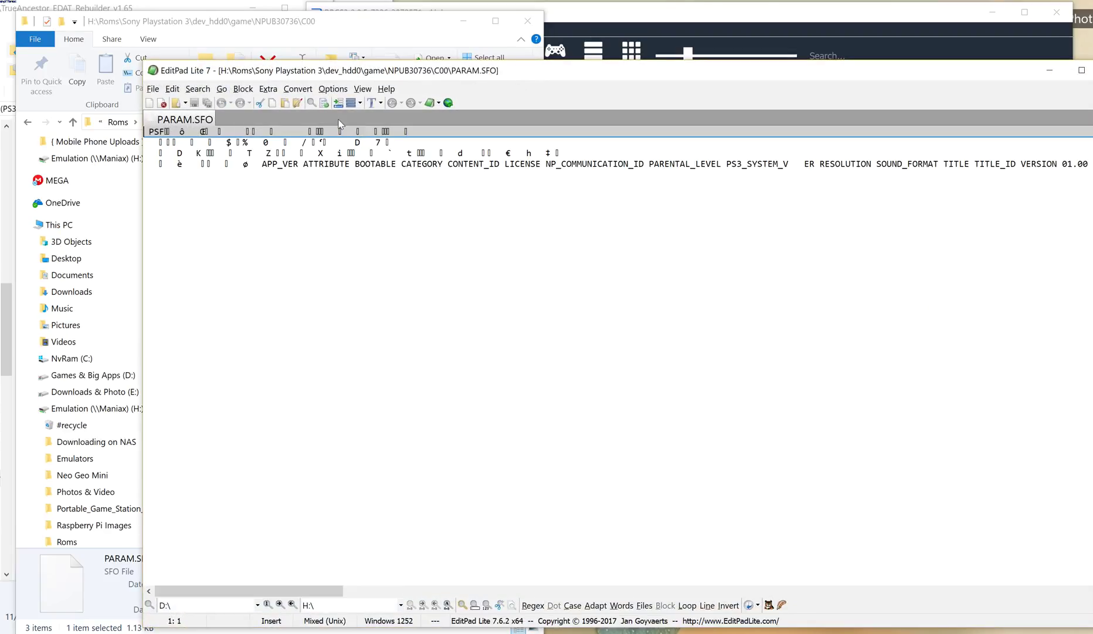
click(352, 103)
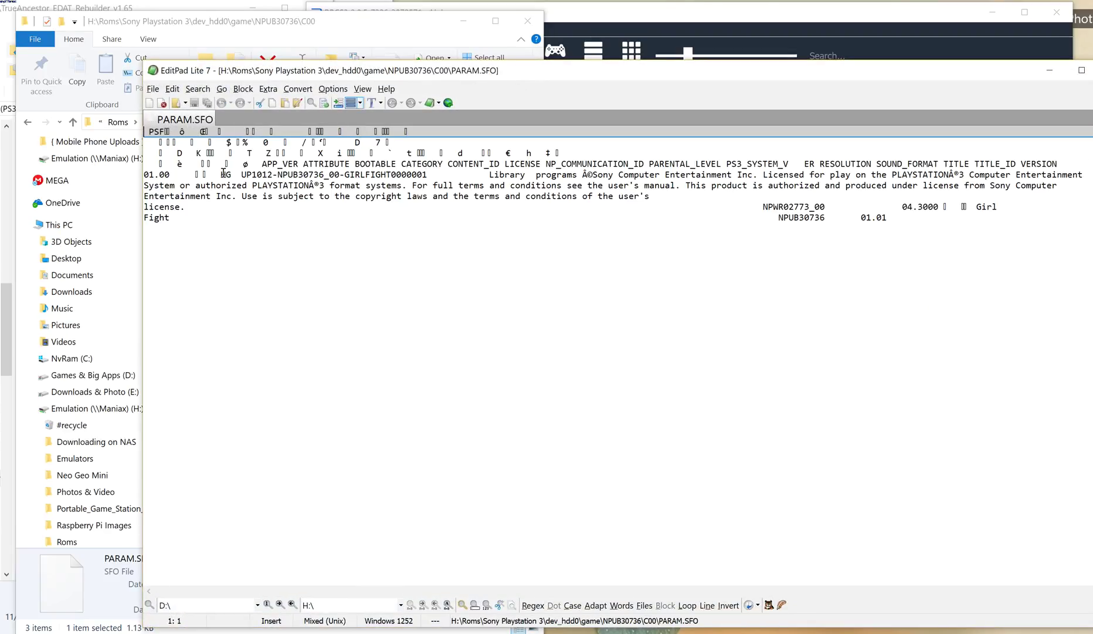
click(242, 175)
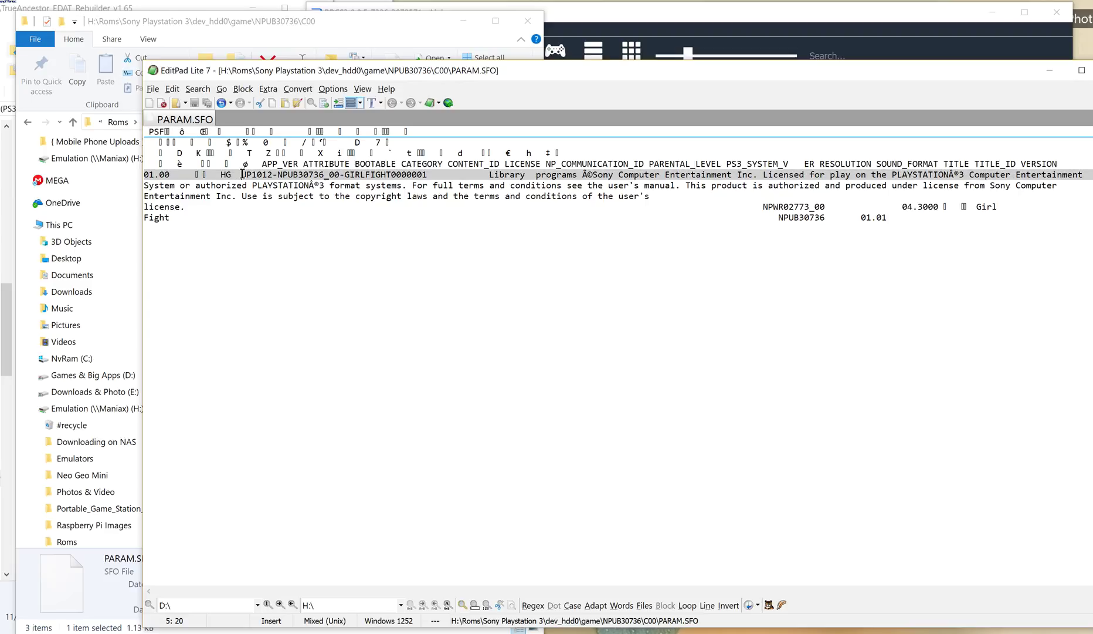
drag(242, 174, 394, 176)
click(424, 174)
text(1)
click(431, 174)
key(BackSpace)
text(1)
key(Left)
key(shift+Left)
key(shift+Left)
key(shift+Left)
key(shift+Left)
Step: Copy the content ID UP1012-NPUB30736_00-GIRLFIGHT0000001 and close EditPad Lite
drag(432, 174, 247, 174)
right_click(275, 175)
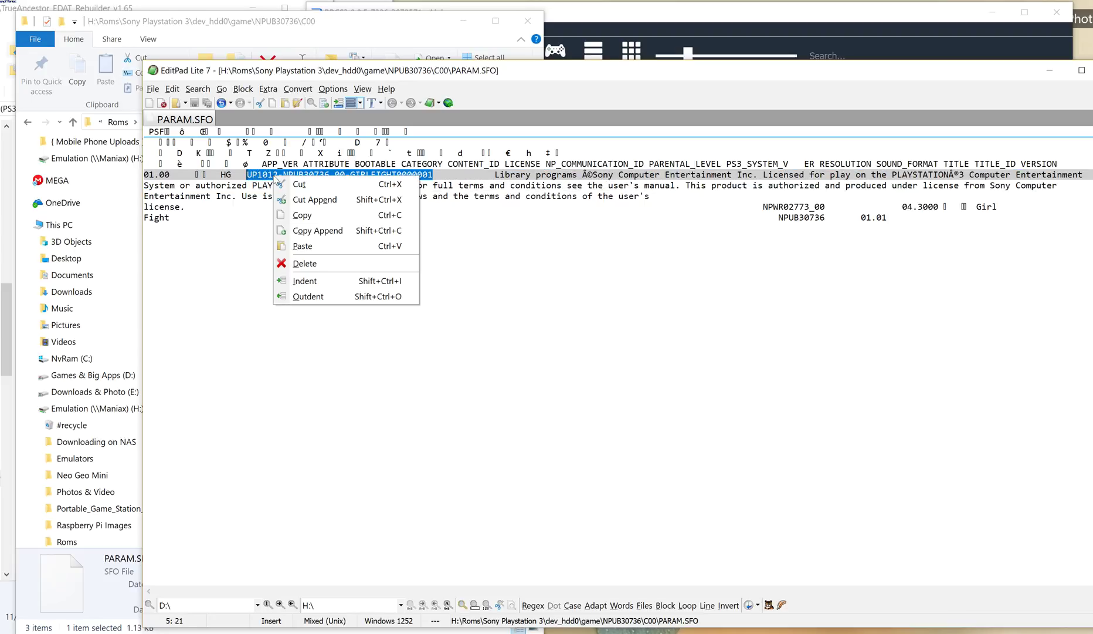
click(301, 212)
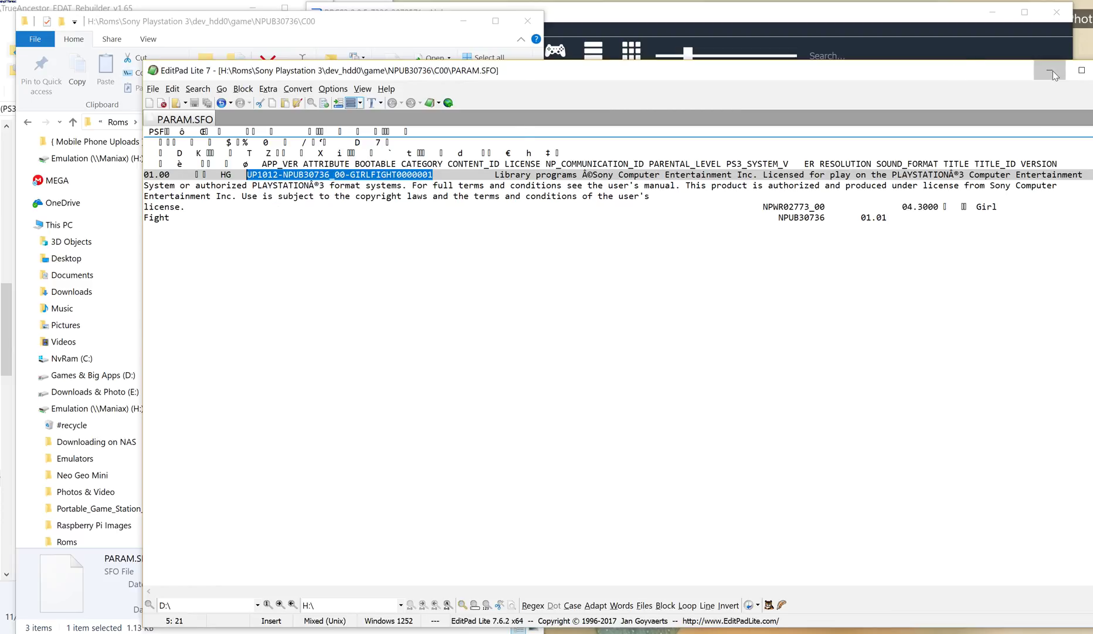
key(alt+F4)
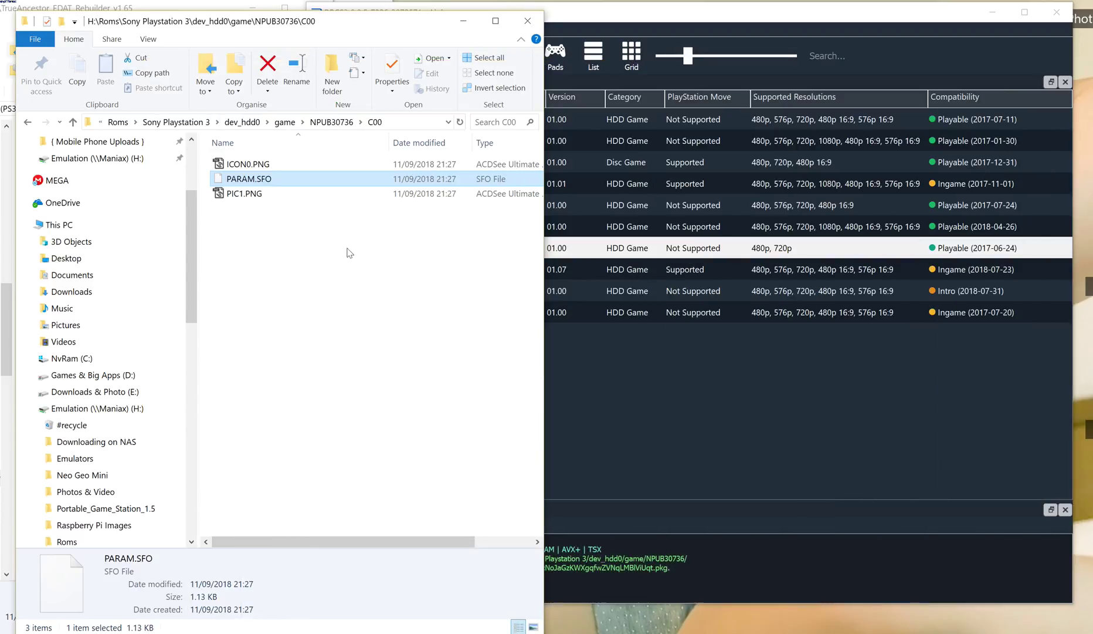
Step: Launch TrueAncestor EDAT Rebuilder and centre its console window
click(463, 21)
double_click(51, 255)
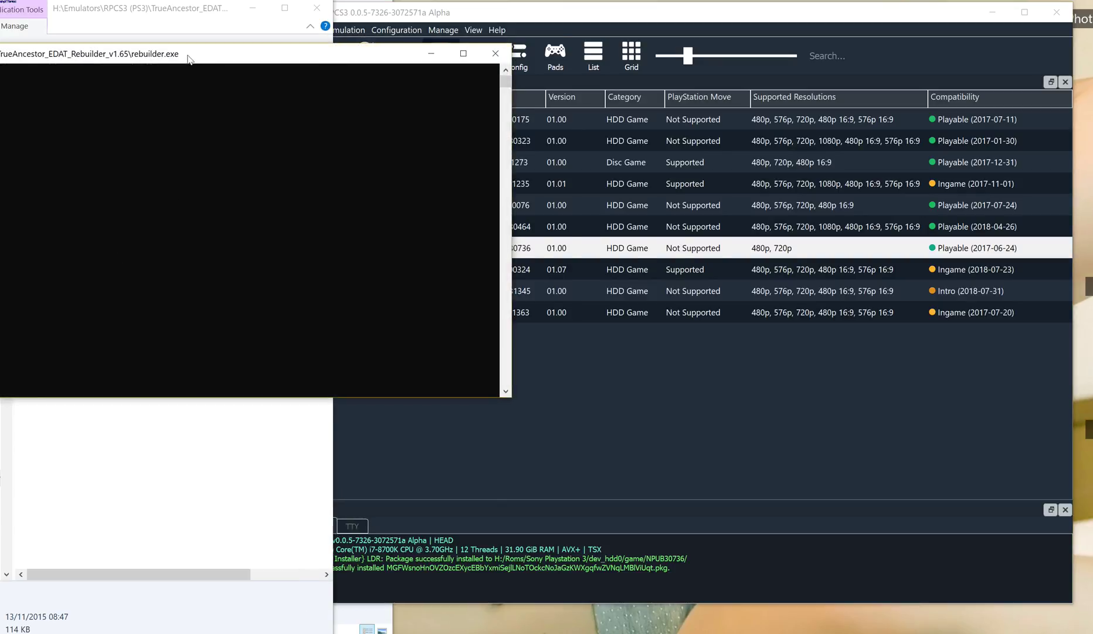
drag(210, 57, 471, 116)
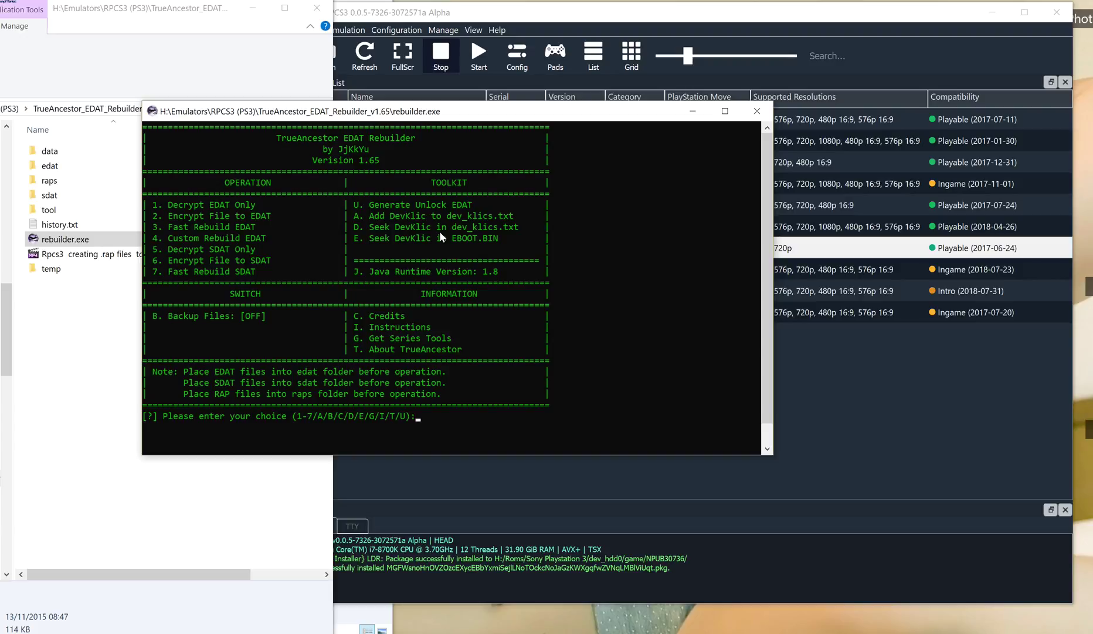
Step: Choose U and paste content ID UP1012-NPUB30736_00-GIRLFIGHT0000001 to generate the unlock EDAT
text(u)
key(Return)
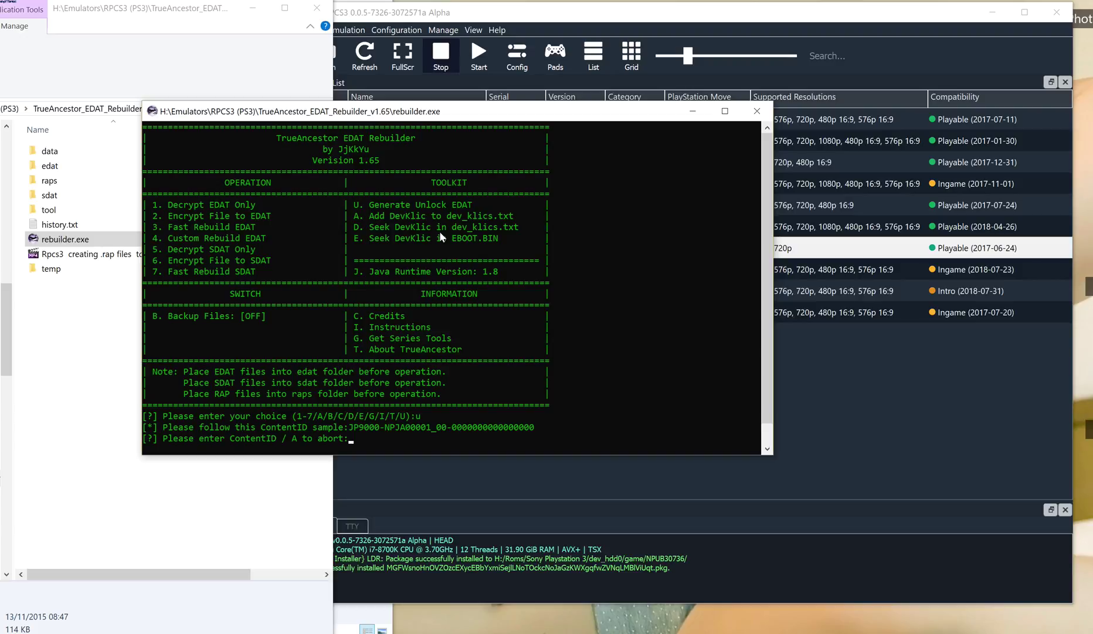
key(ctrl+v)
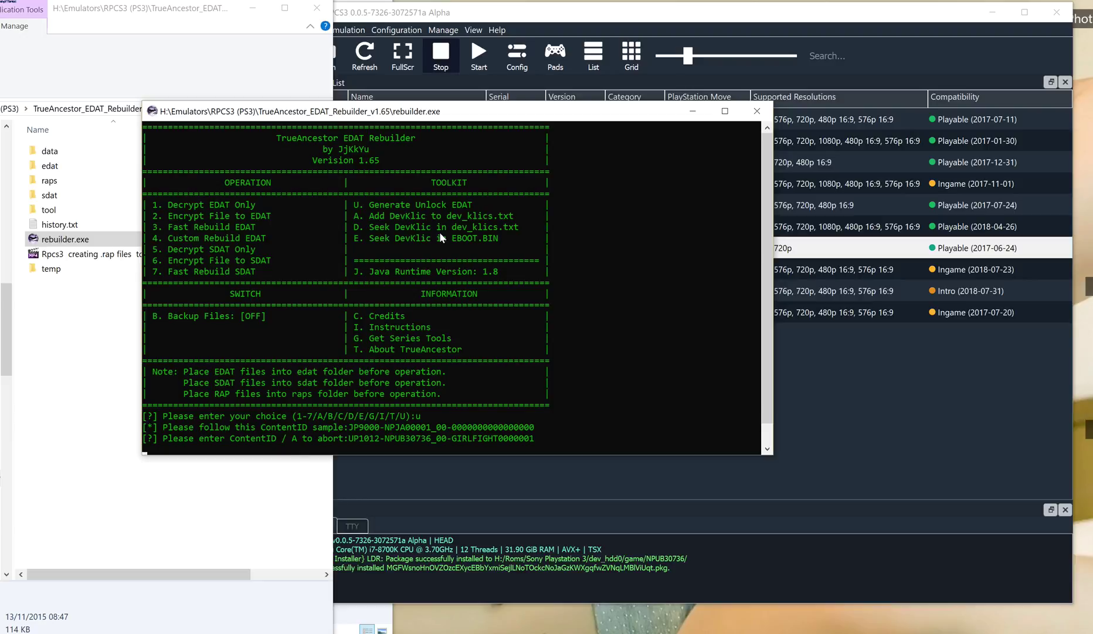
key(Return)
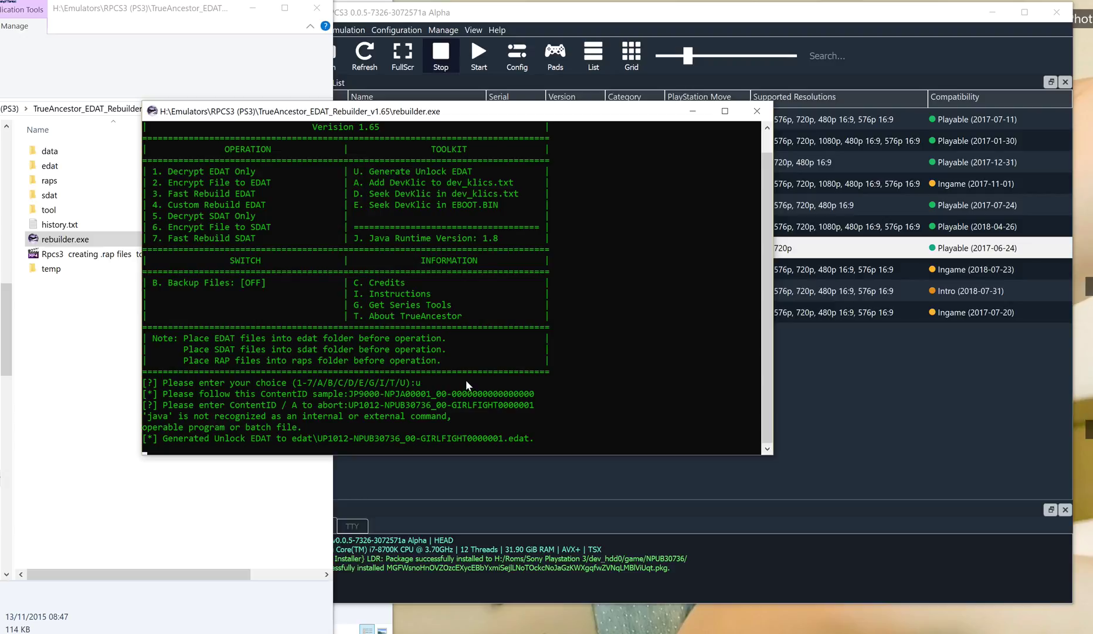
click(528, 438)
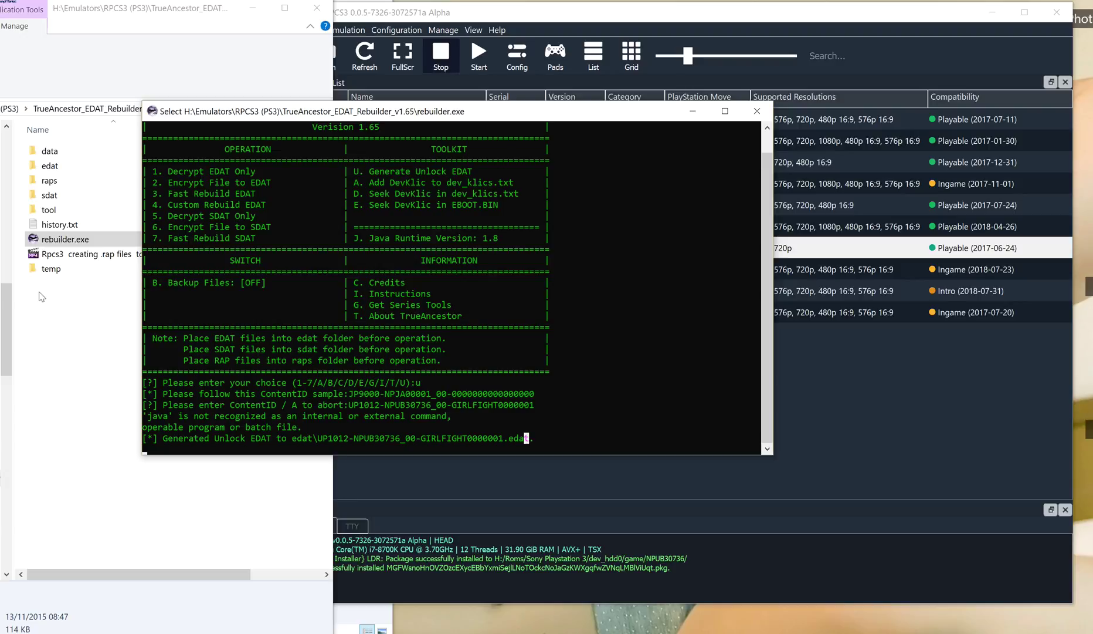
Step: Close the rebuilder, open its temp folder showing unlock.dat, cancel a trial rename, and move the window aside
click(757, 111)
double_click(59, 268)
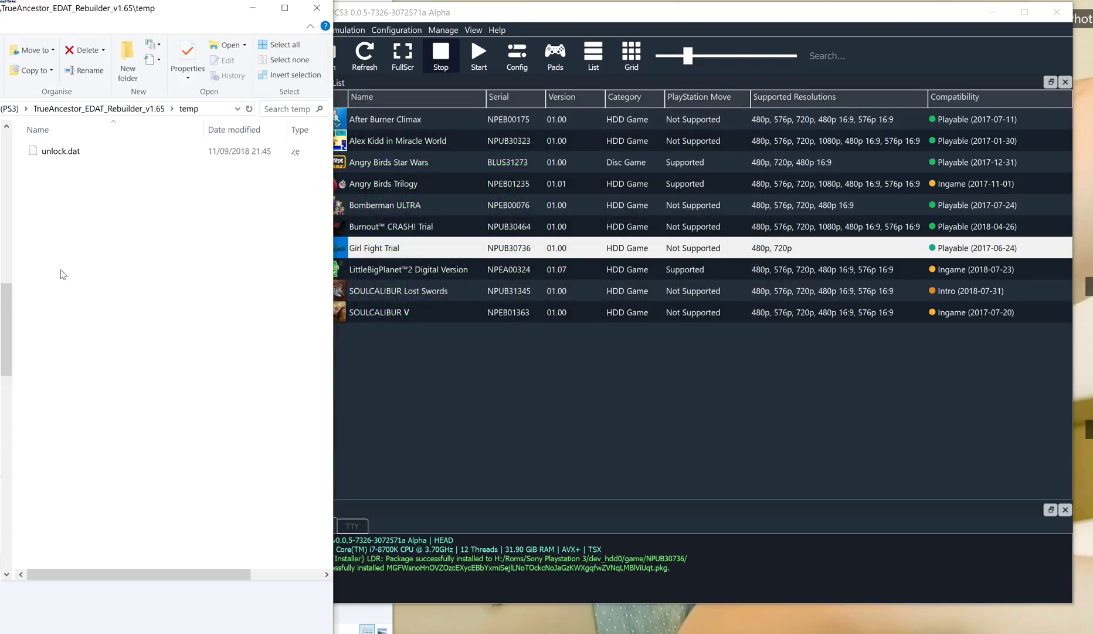
click(71, 151)
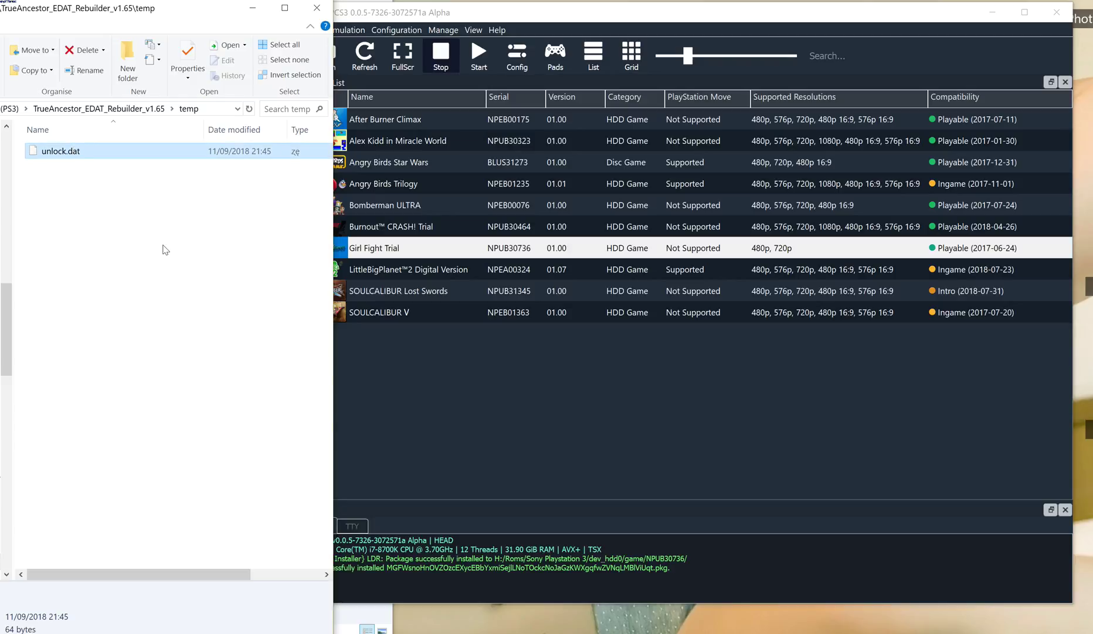
key(F2)
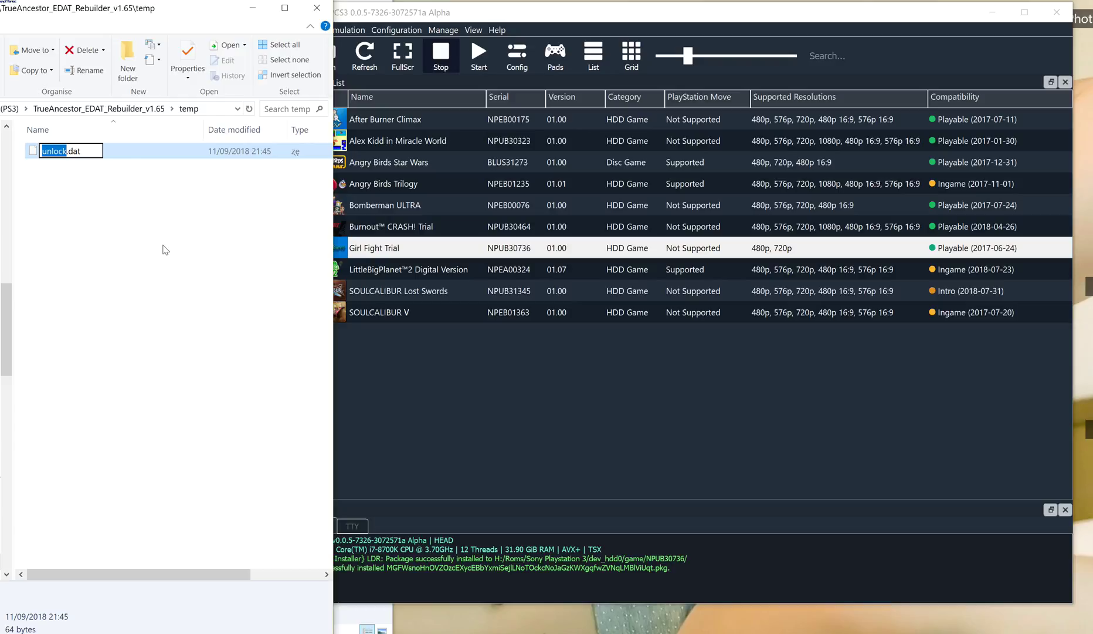
key(ctrl+v)
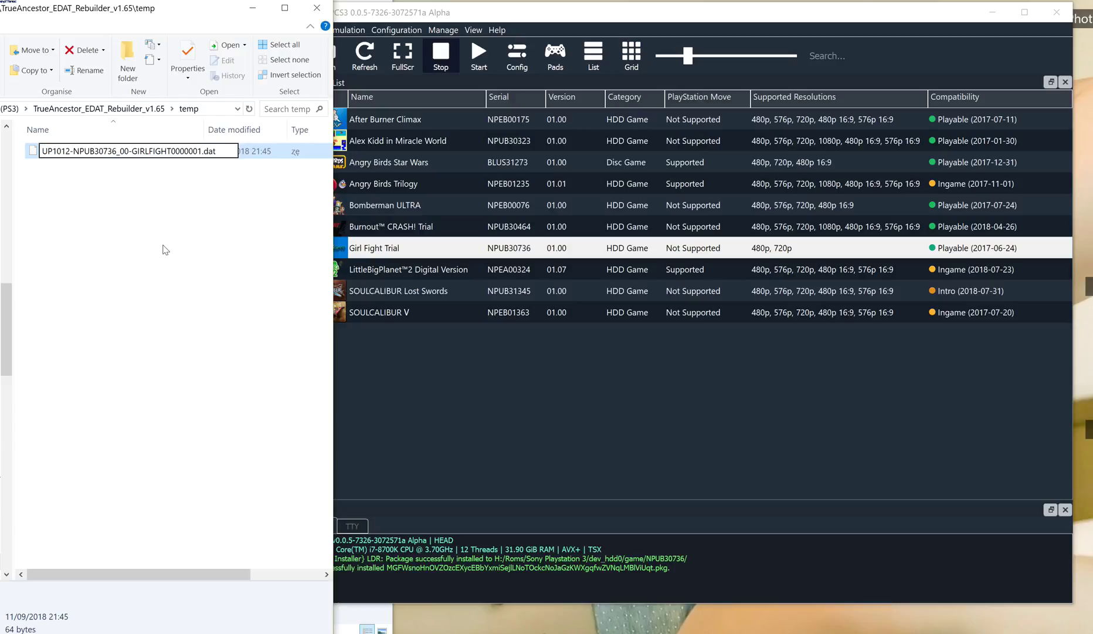
key(Right)
key(Right)
key(Right)
key(Escape)
drag(143, 14, 800, 50)
Step: Rename unlock.dat to UP1012-NPUB30736_00-GIRLFIGHT0000001.rap, accepting the extension change
click(223, 26)
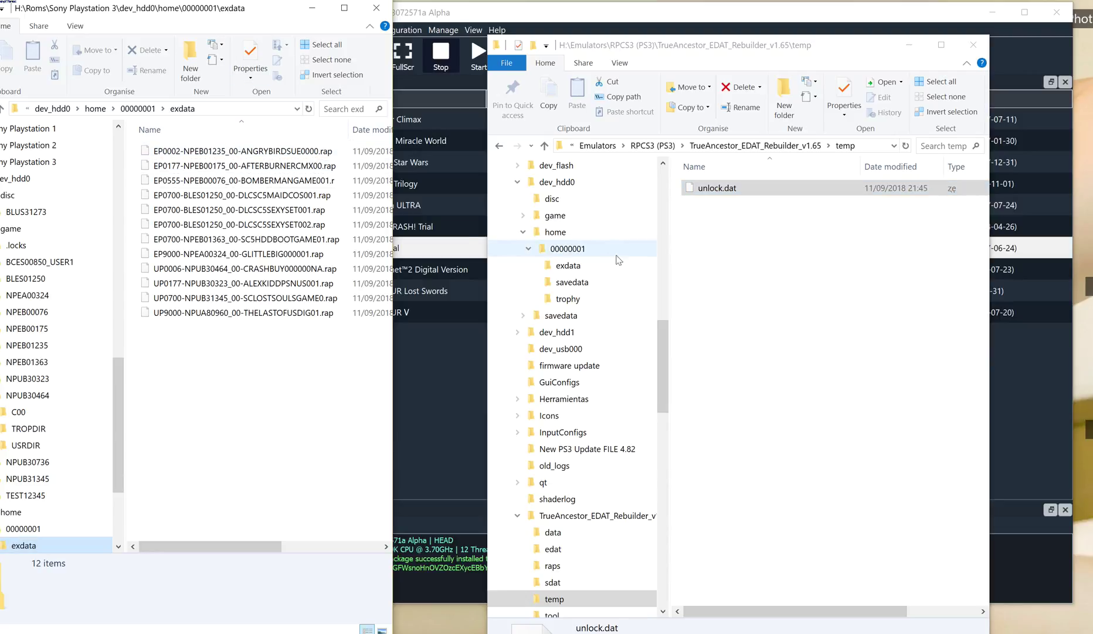
click(727, 193)
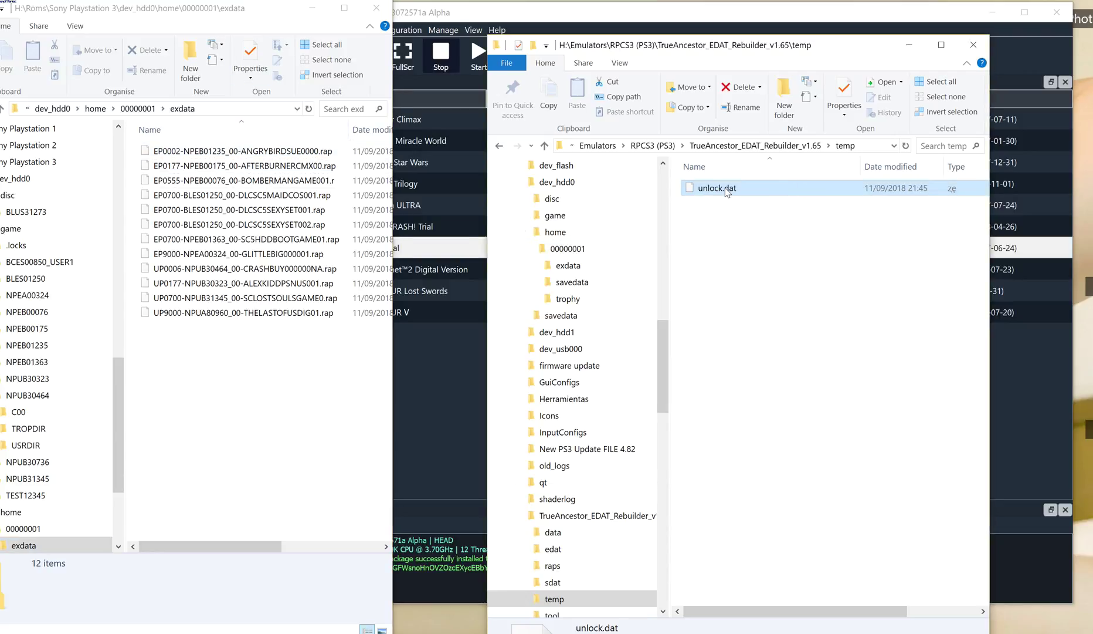
click(727, 192)
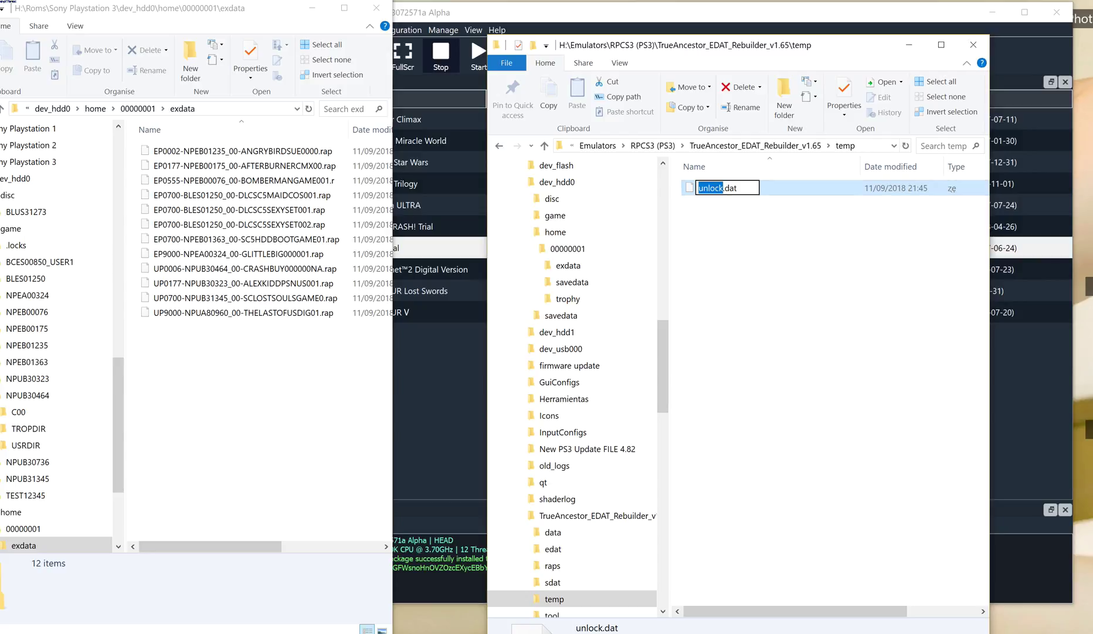
key(ctrl+v)
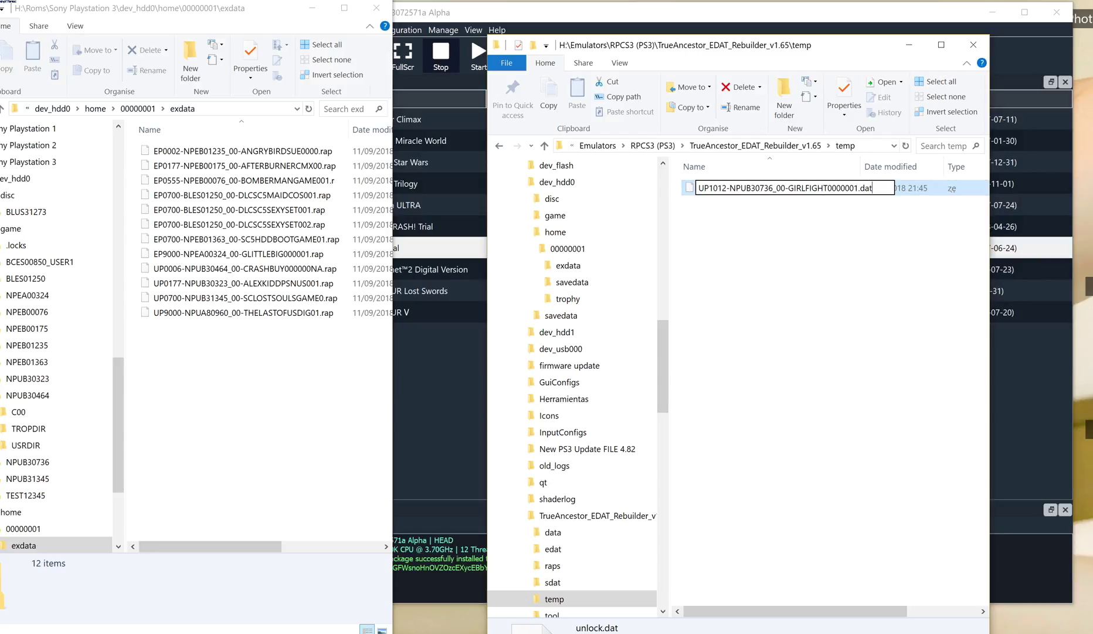
key(BackSpace)
key(BackSpace)
key(BackSpace)
text(rap)
key(Return)
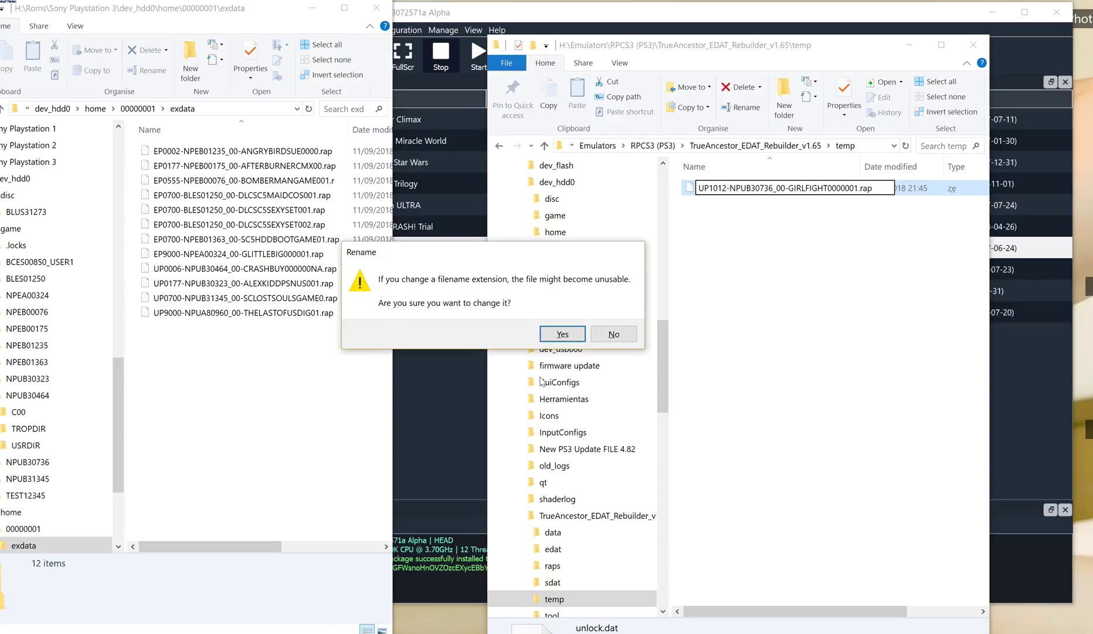
click(562, 334)
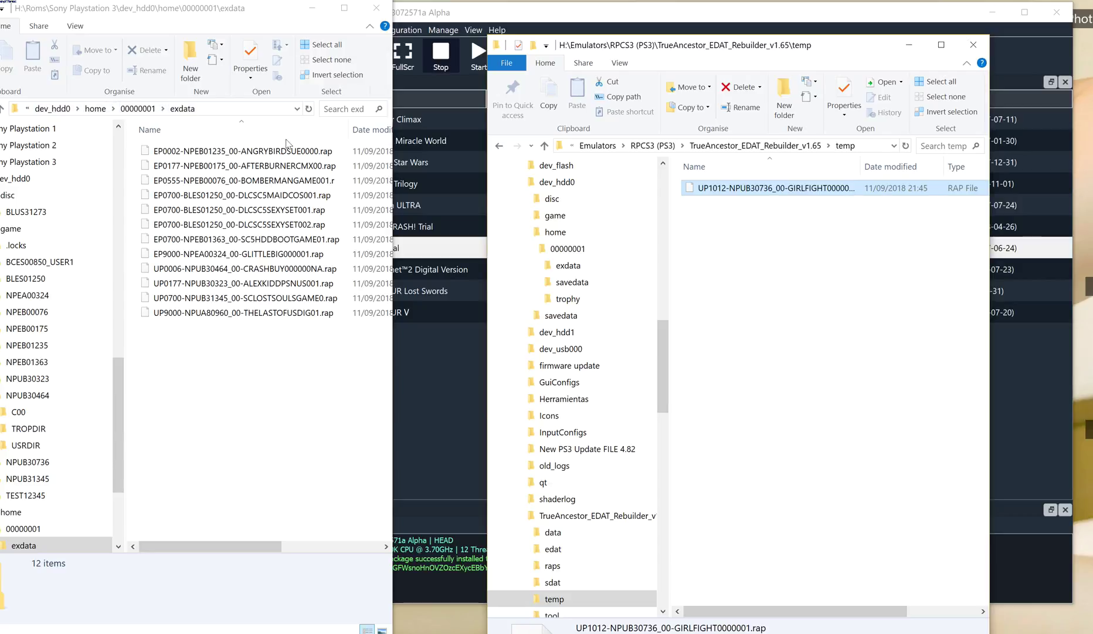
Step: Move the .rap file into the exdata folder and close the empty temp window
drag(758, 196, 237, 402)
drag(727, 188, 232, 411)
click(271, 496)
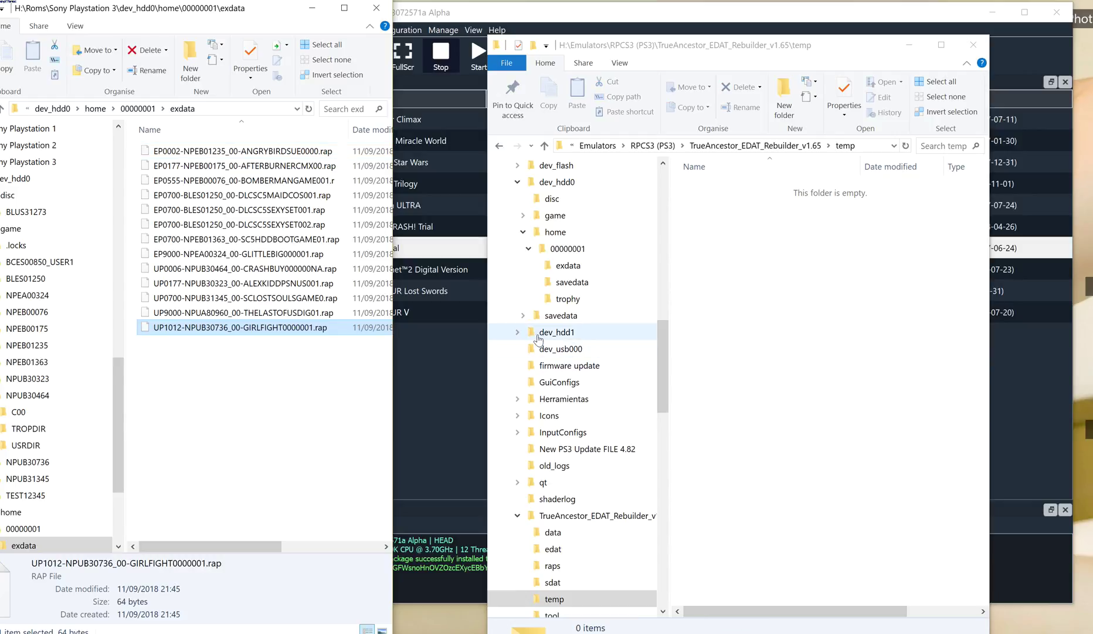
click(973, 45)
click(668, 37)
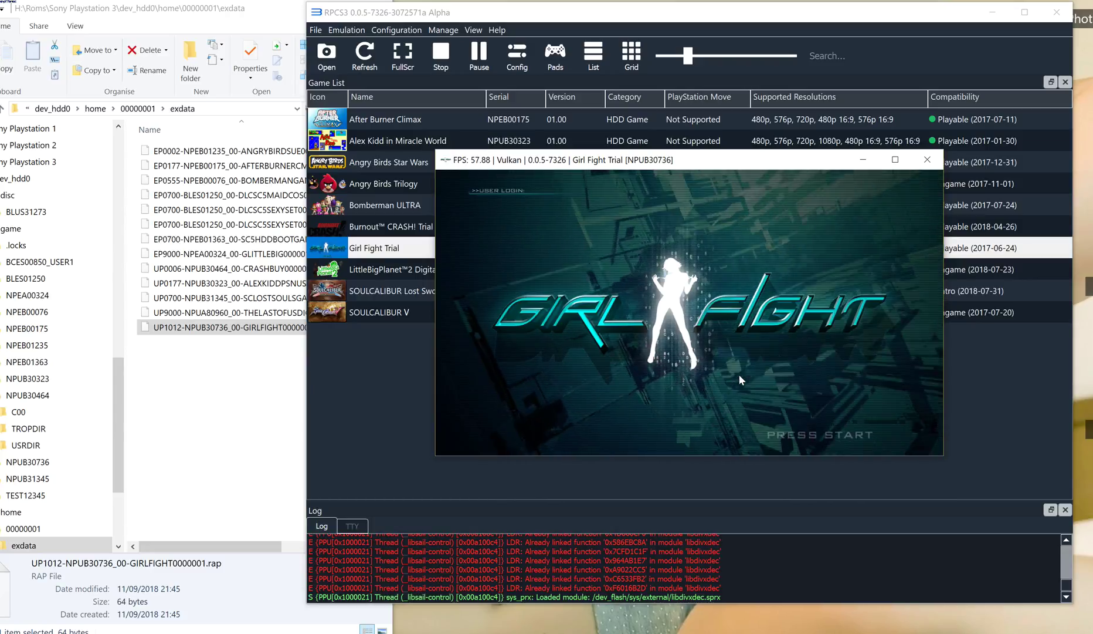
Step: Go from the PRESS START title screen via Fight Now > Arcade Mode > Begin
key(Return)
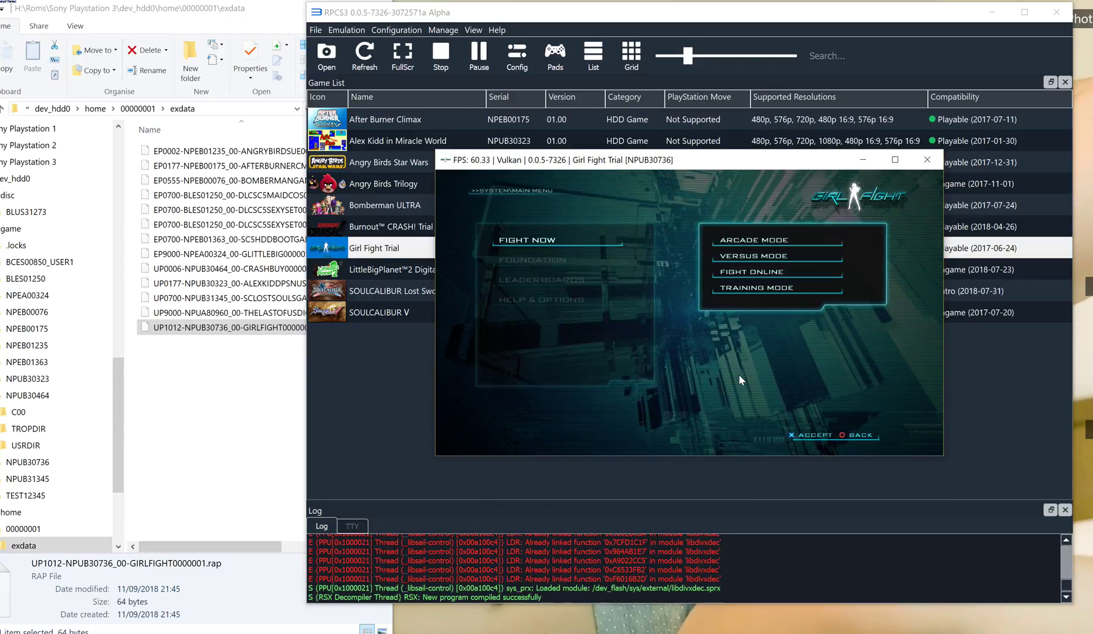
key(Return)
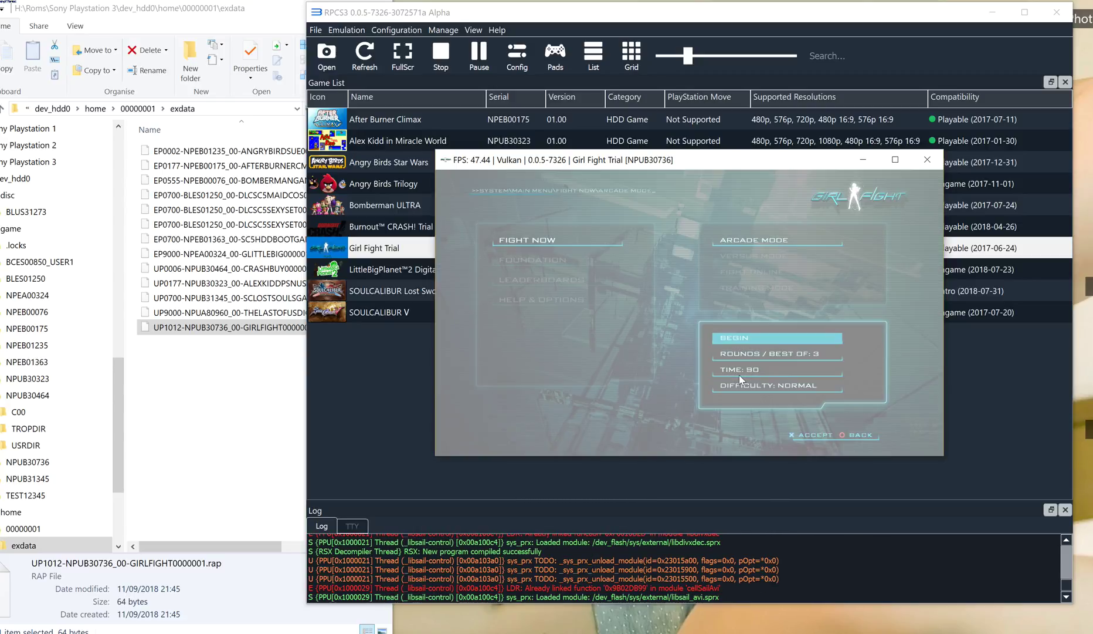
key(Return)
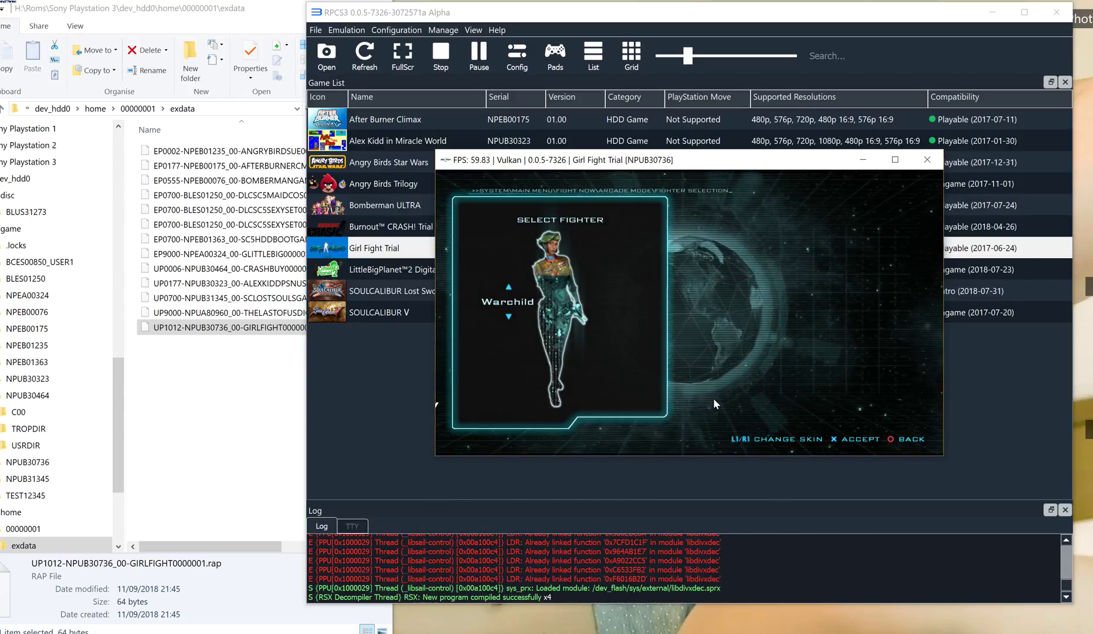